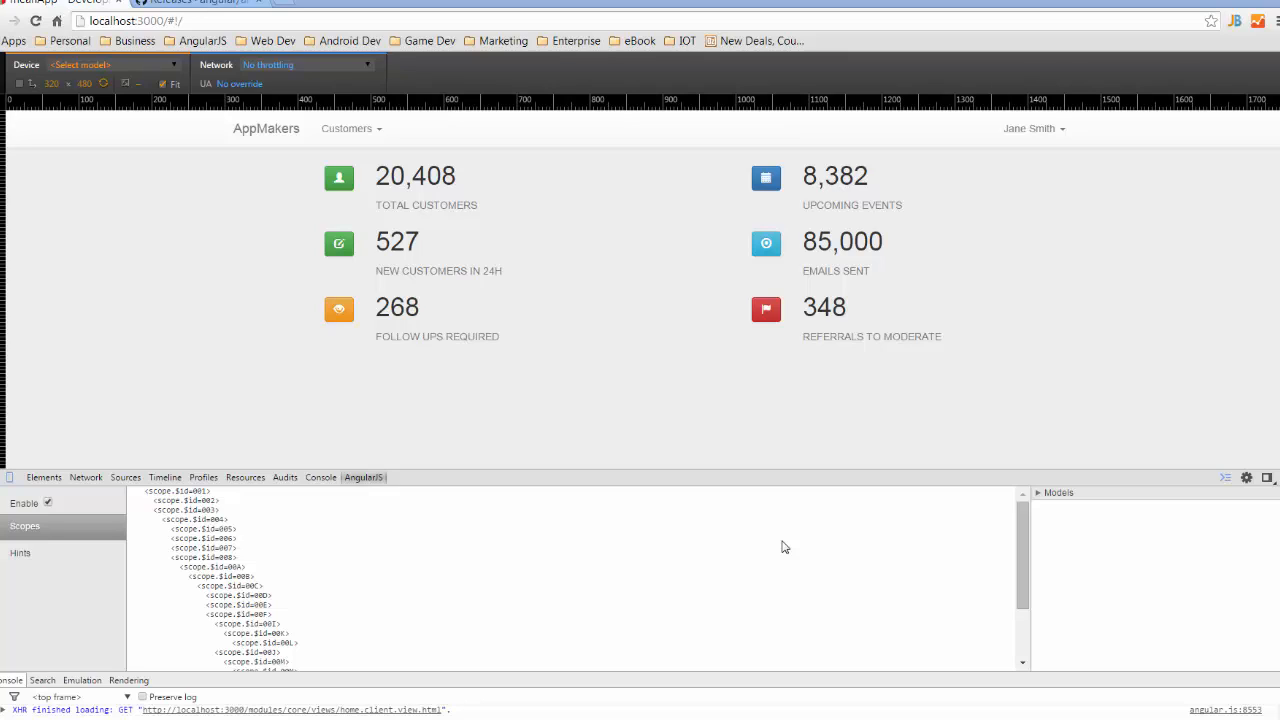
Select scope 007 in the Scopes tree, then show the Hints list of module naming warnings.
click(213, 546)
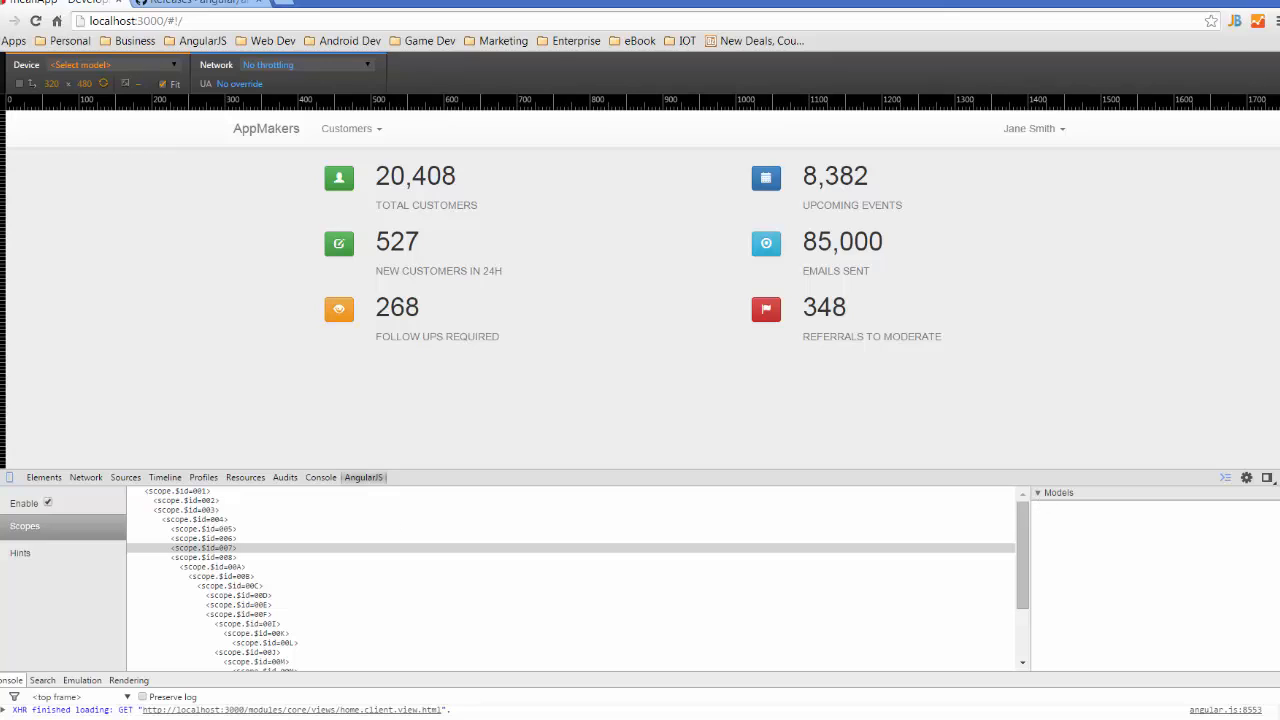
click(30, 556)
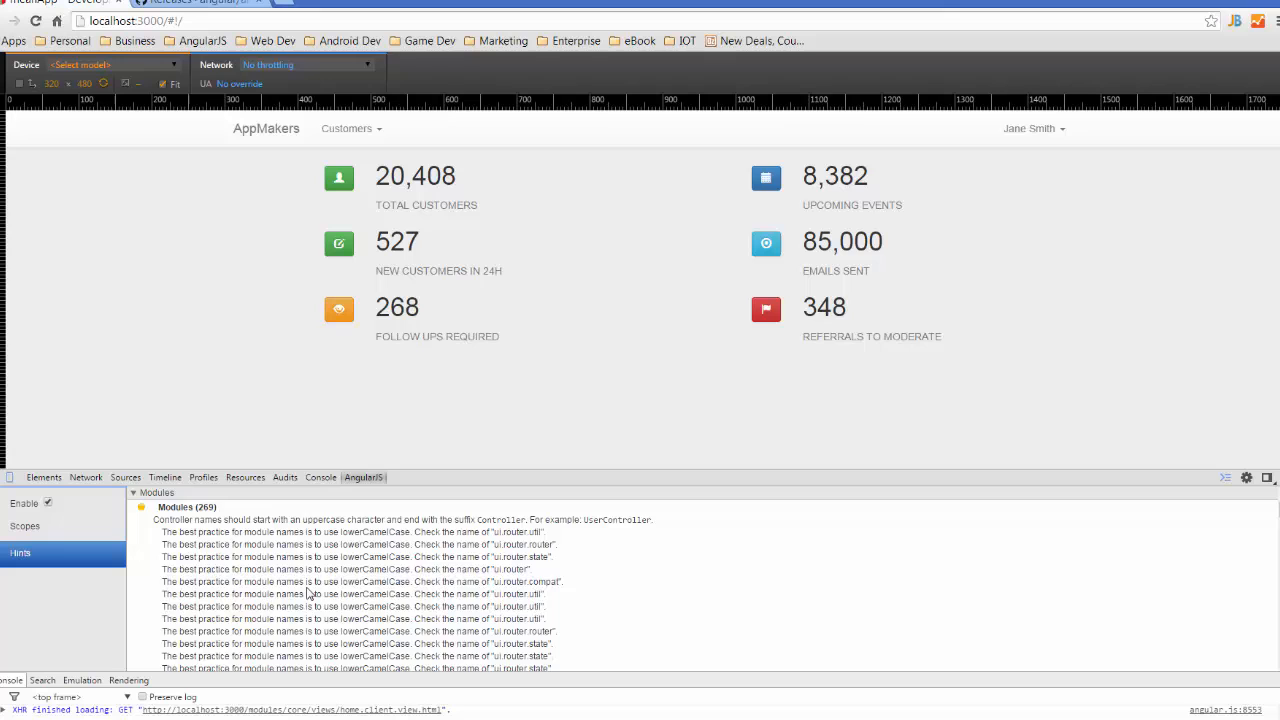
scroll(310, 592, down, 3)
scroll(310, 592, down, 3)
scroll(310, 592, down, 3)
scroll(310, 592, down, 3)
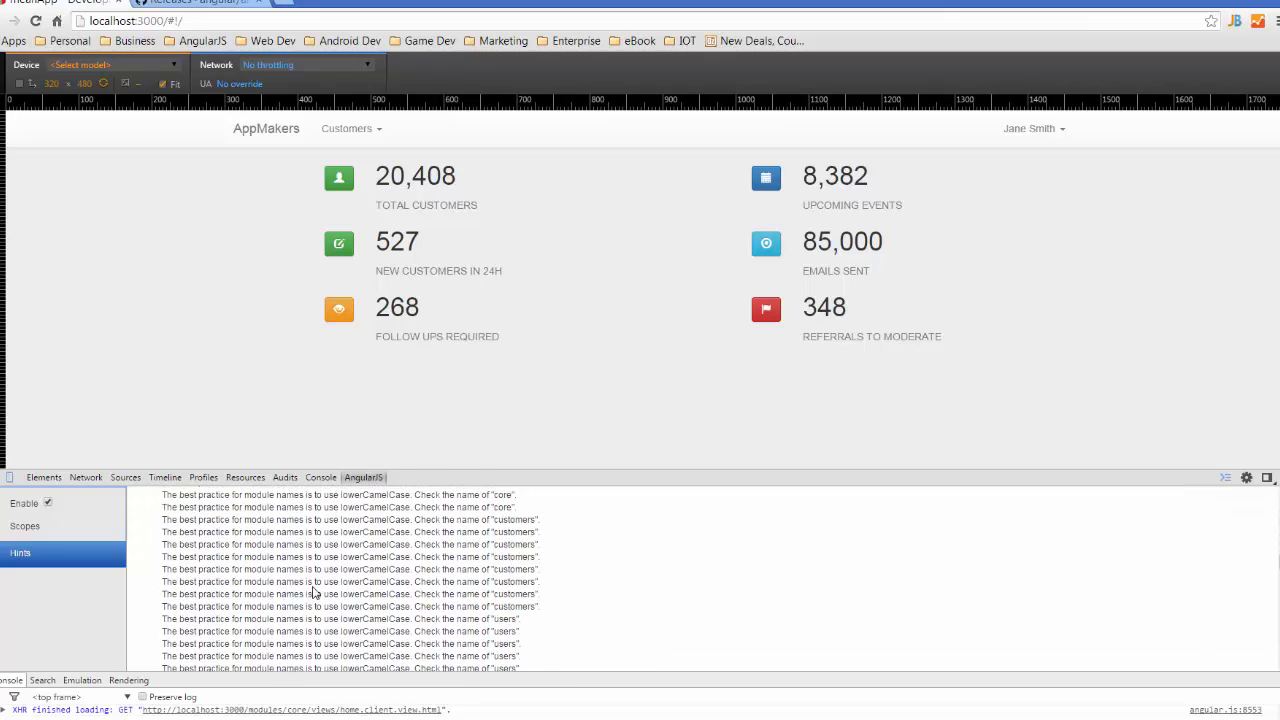
scroll(313, 592, down, 3)
scroll(313, 592, down, 3)
scroll(313, 592, down, 3)
scroll(313, 592, up, 10)
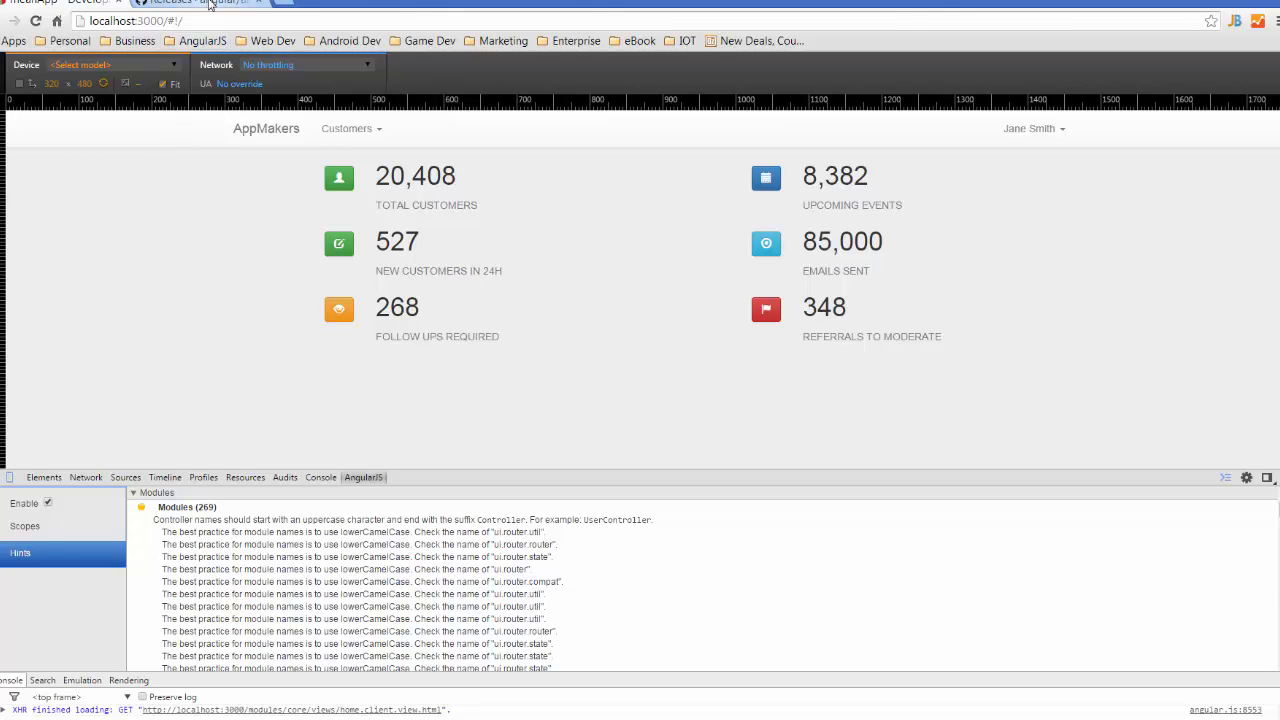
From the Batarang GitHub releases page, download the v0.4.3 release as a zip archive.
click(210, 5)
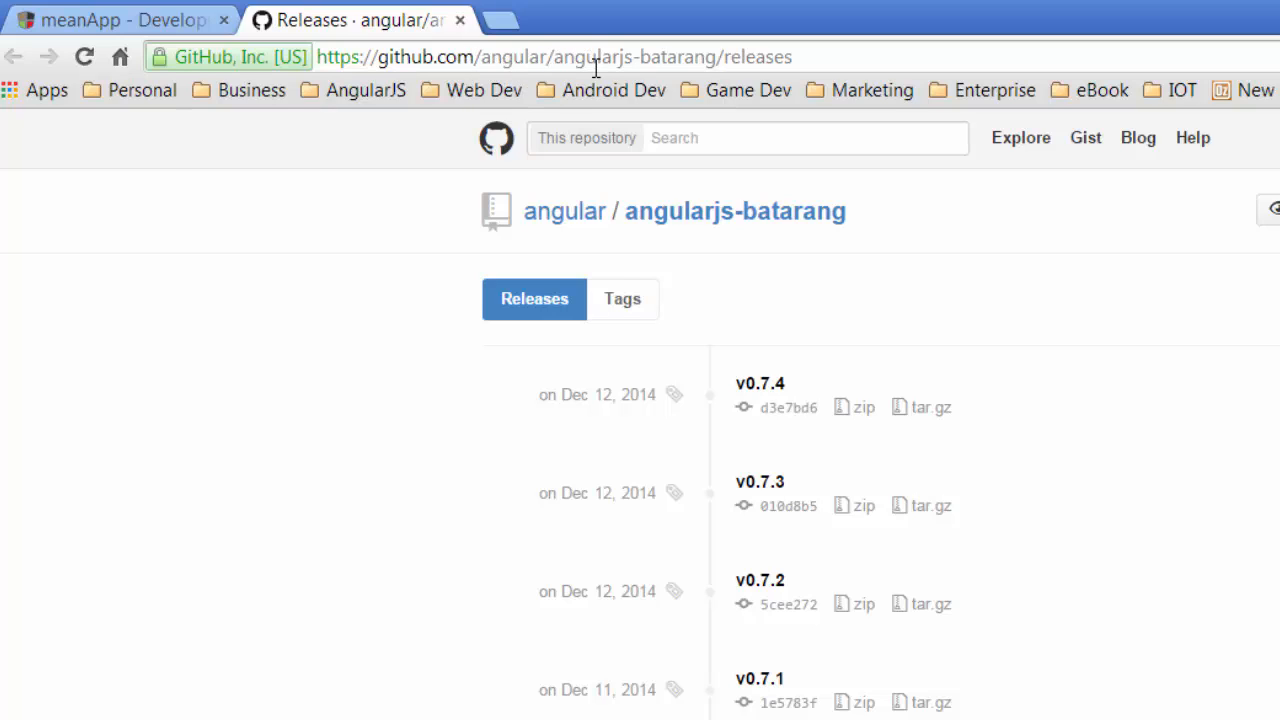
click(834, 60)
click(250, 403)
scroll(584, 567, down, 3)
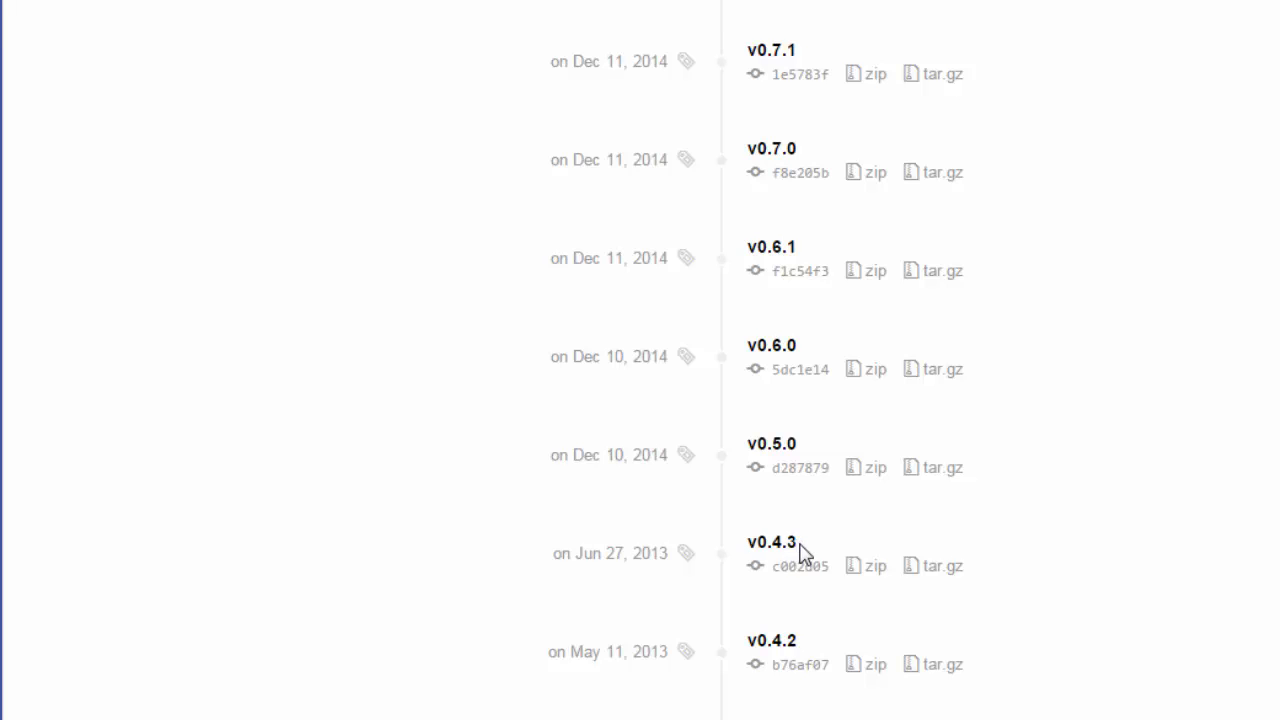
click(866, 570)
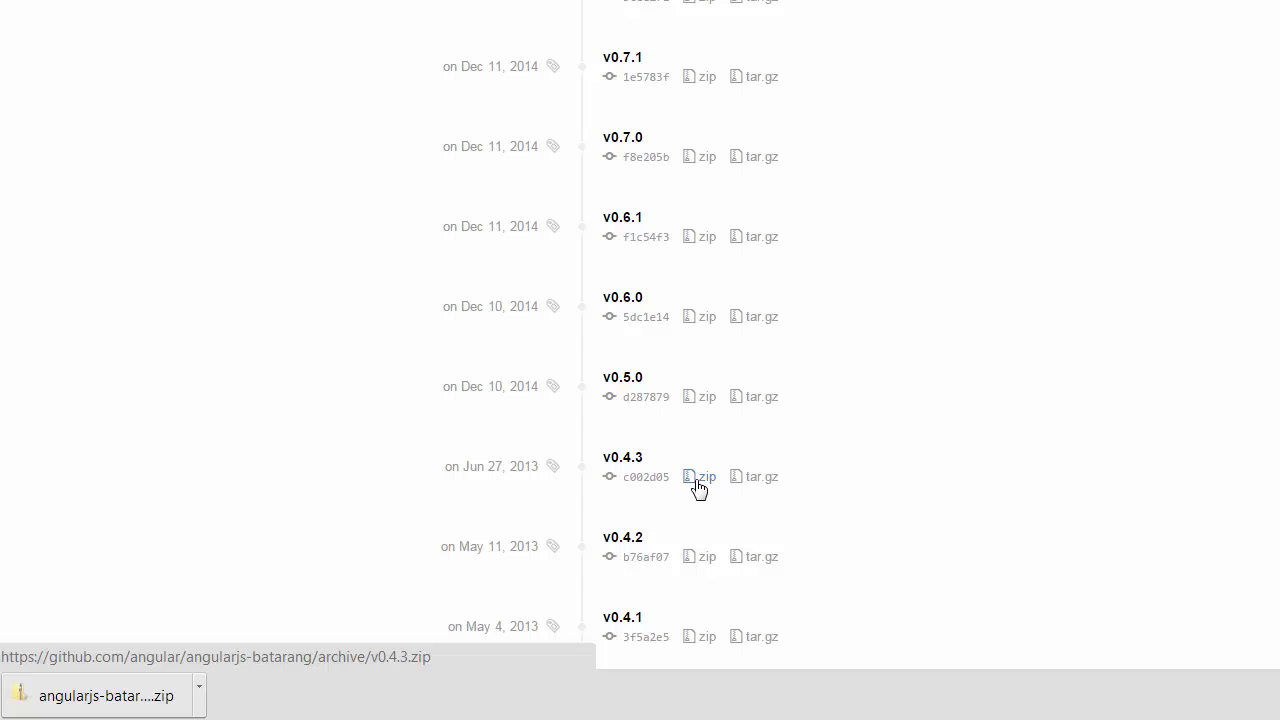
scroll(699, 484, up, 3)
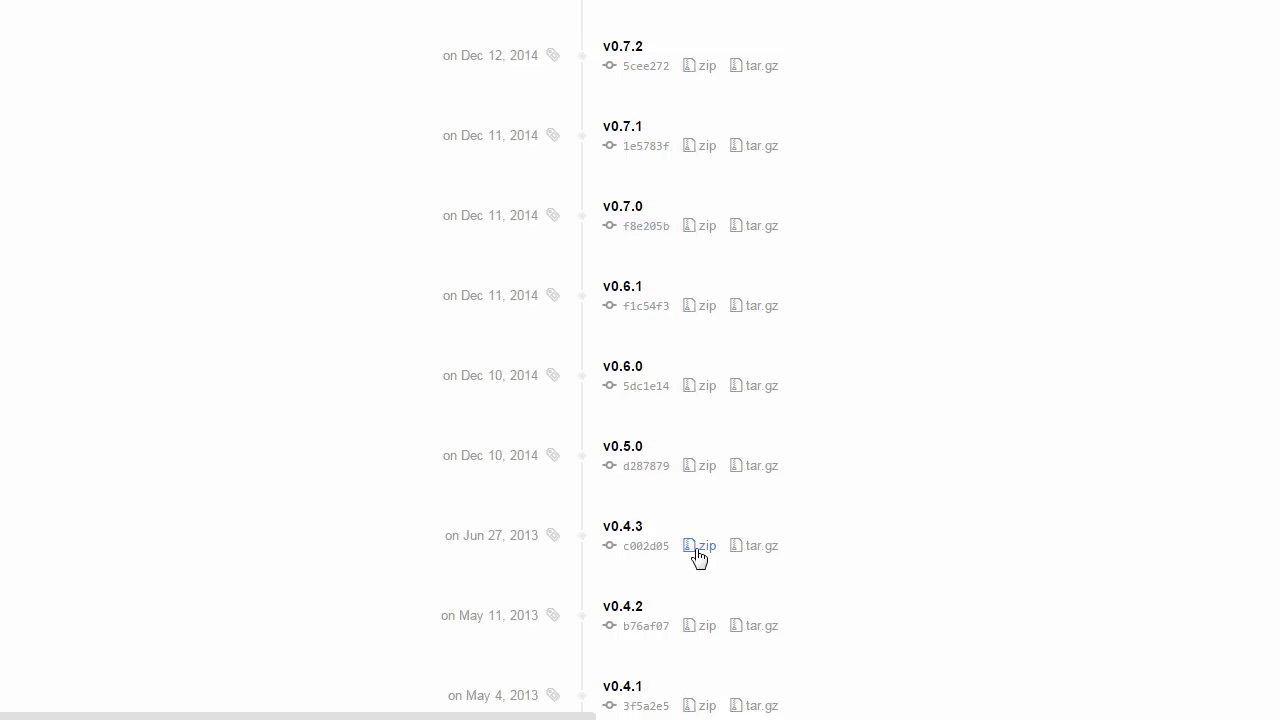
scroll(699, 484, up, 3)
scroll(699, 484, up, 2)
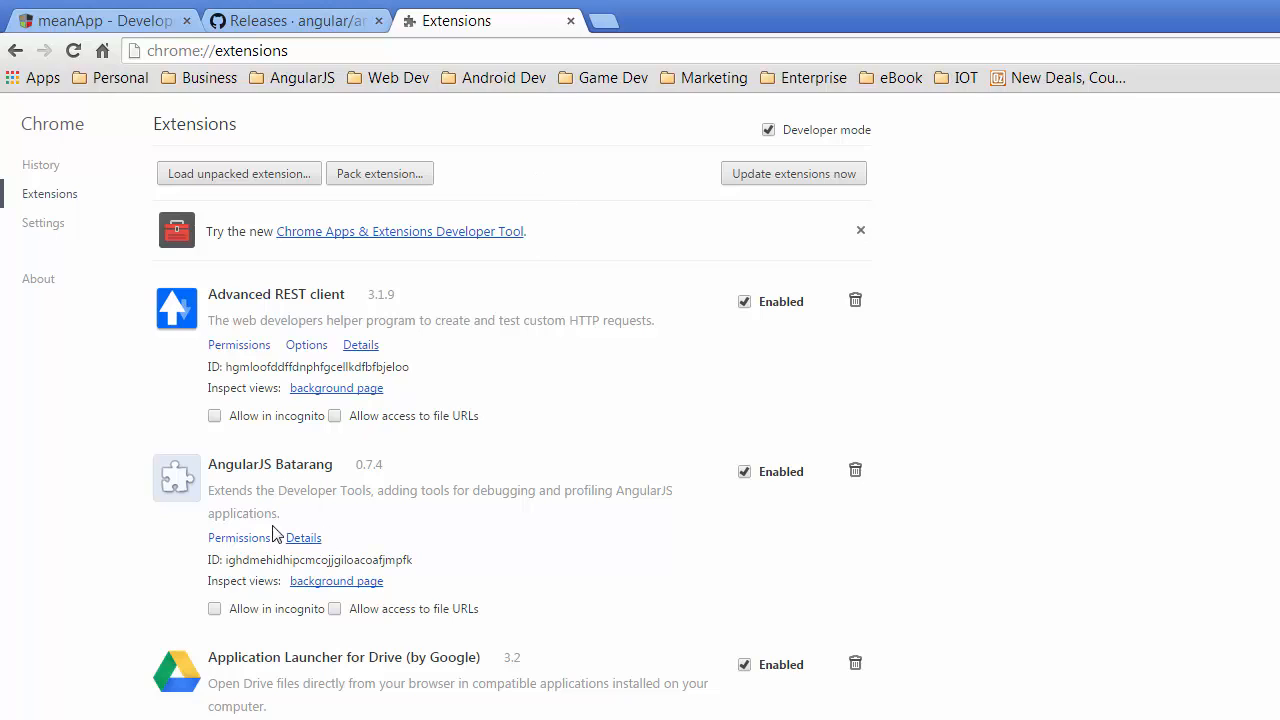
Disable AngularJS Batarang 0.7.4 and remove it from Chrome's extensions, confirming the removal.
click(744, 471)
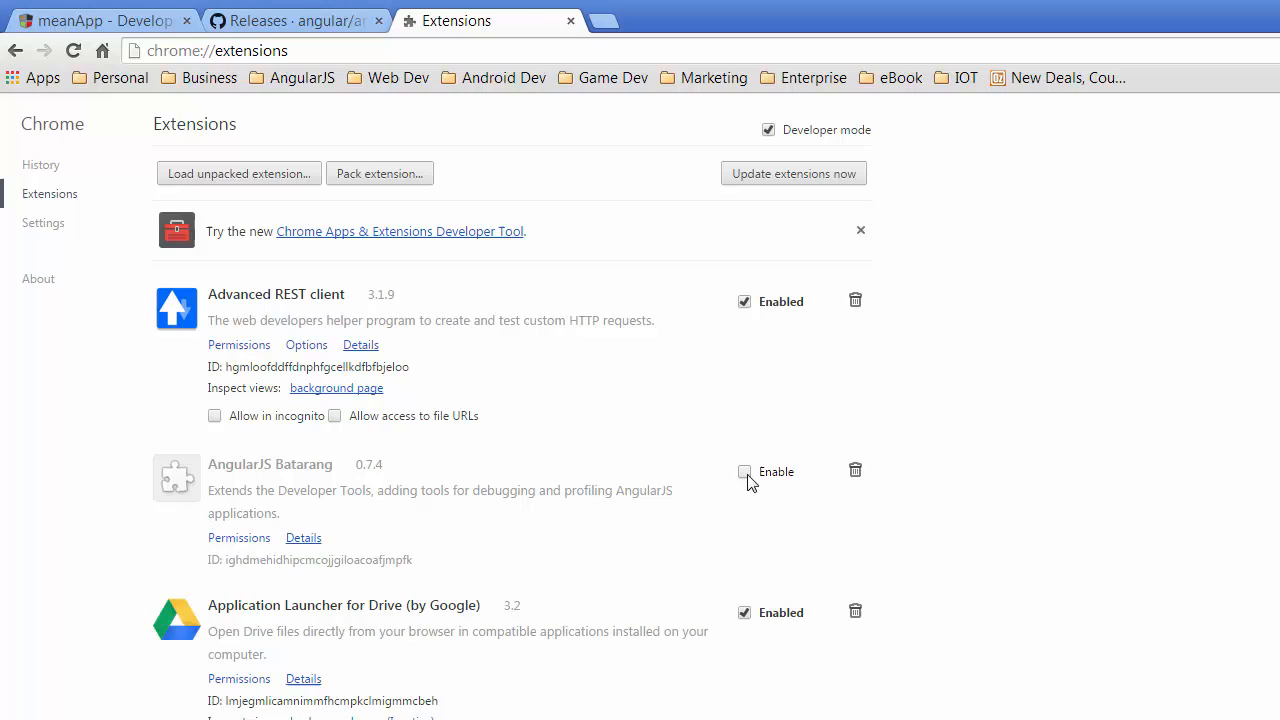
click(855, 471)
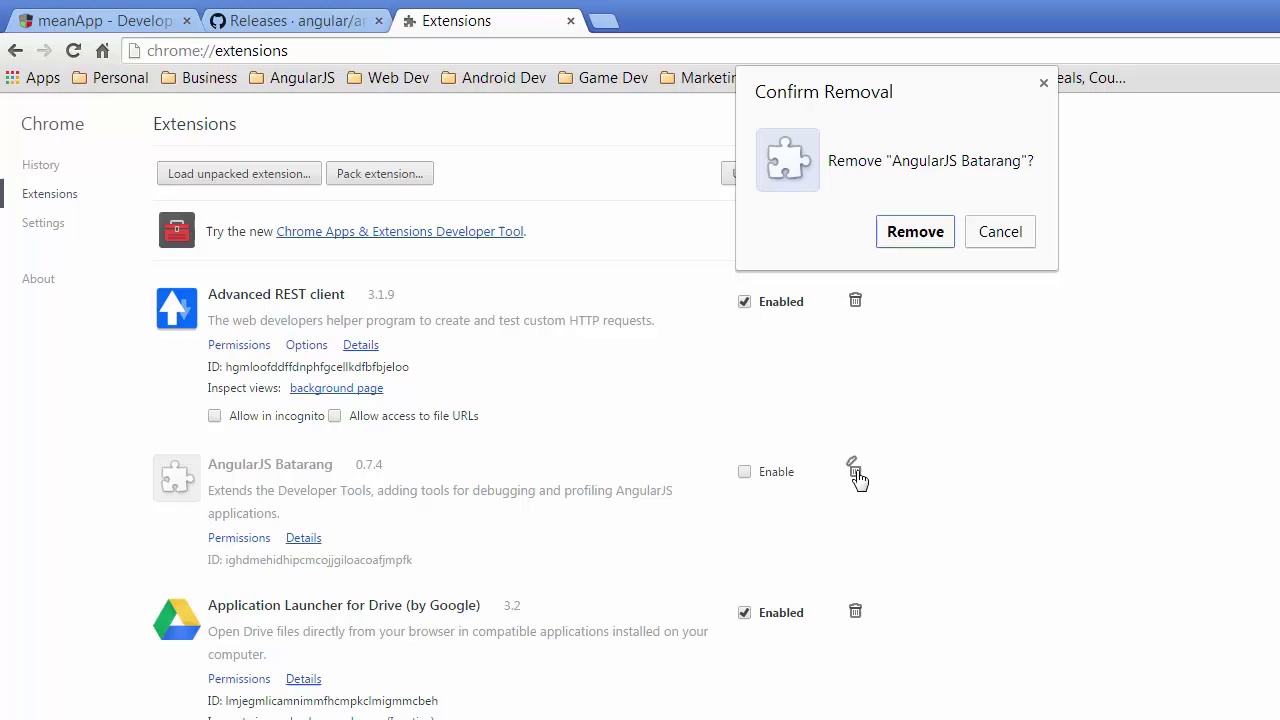
click(915, 232)
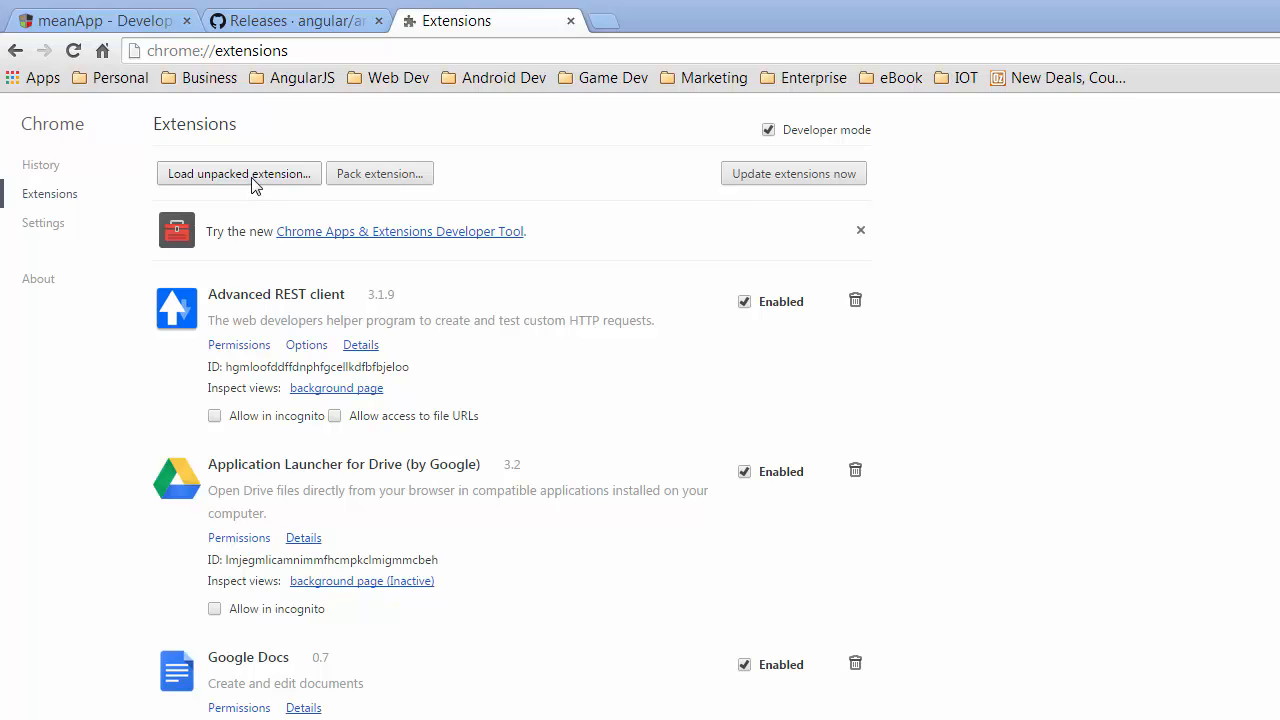
scroll(191, 265, down, 5)
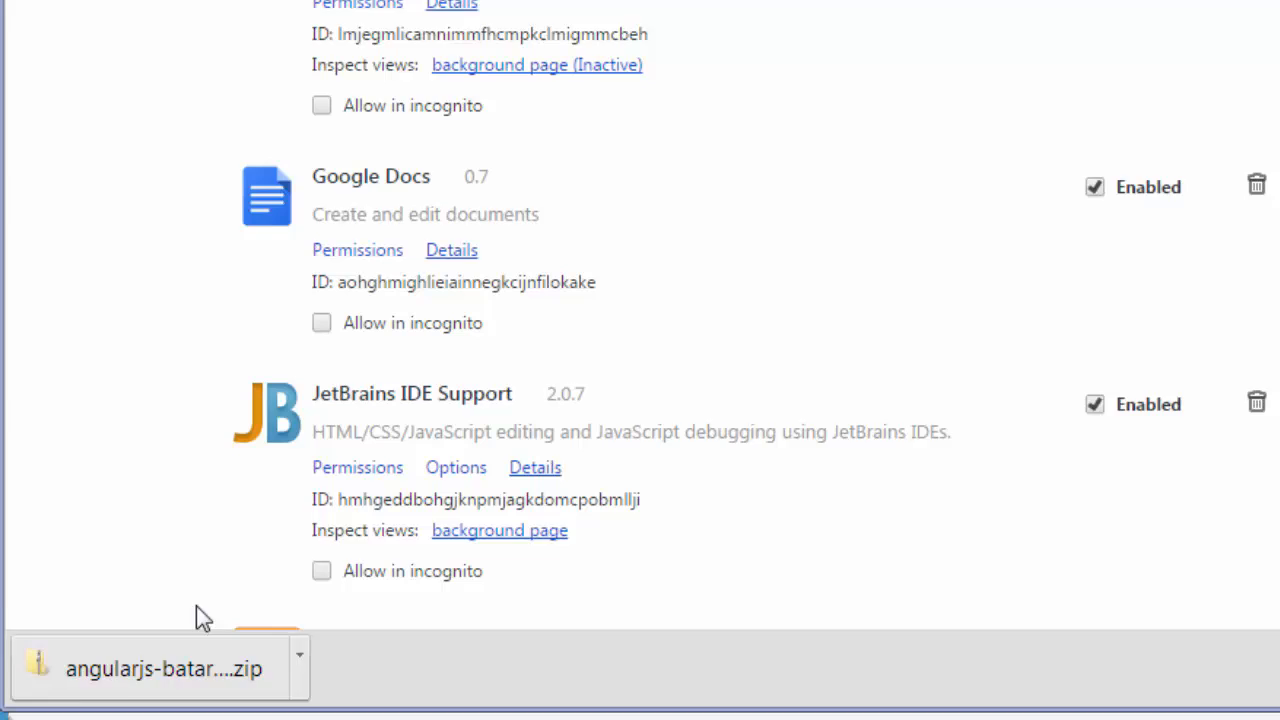
Show the downloaded angularjs-batarang-0.4.3 zip in Explorer and extract it into its own folder.
right_click(203, 620)
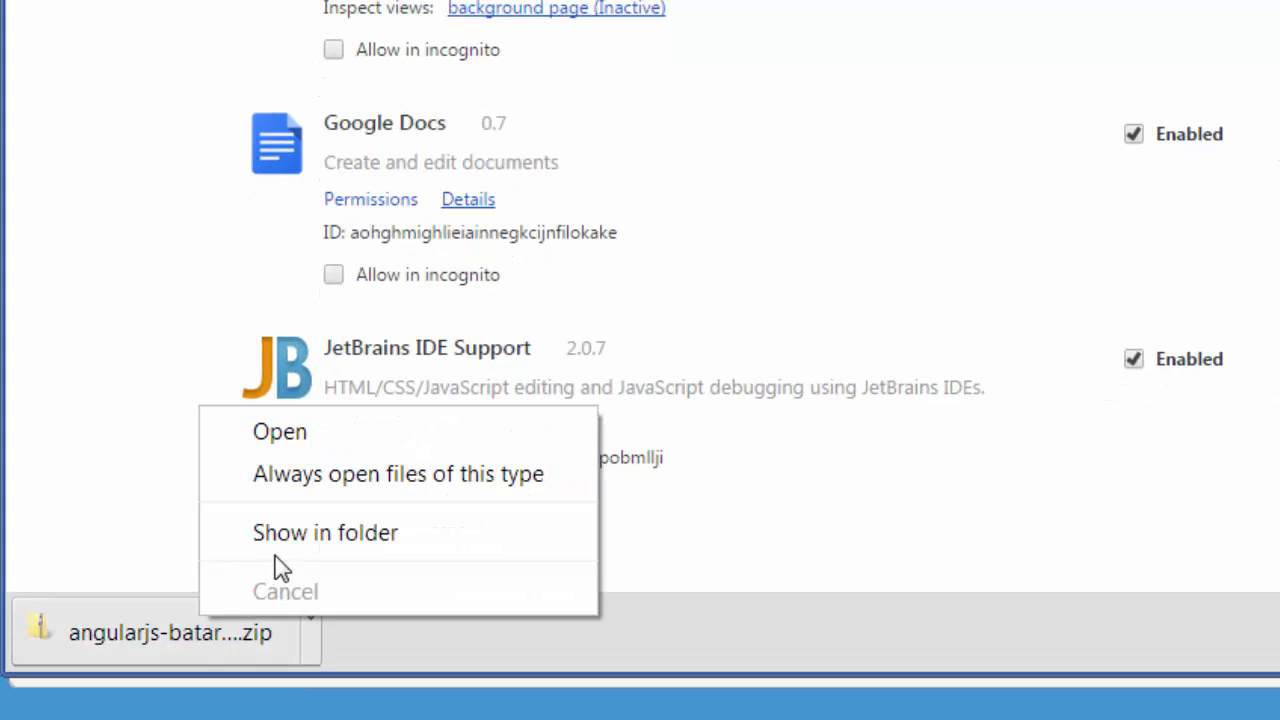
click(280, 535)
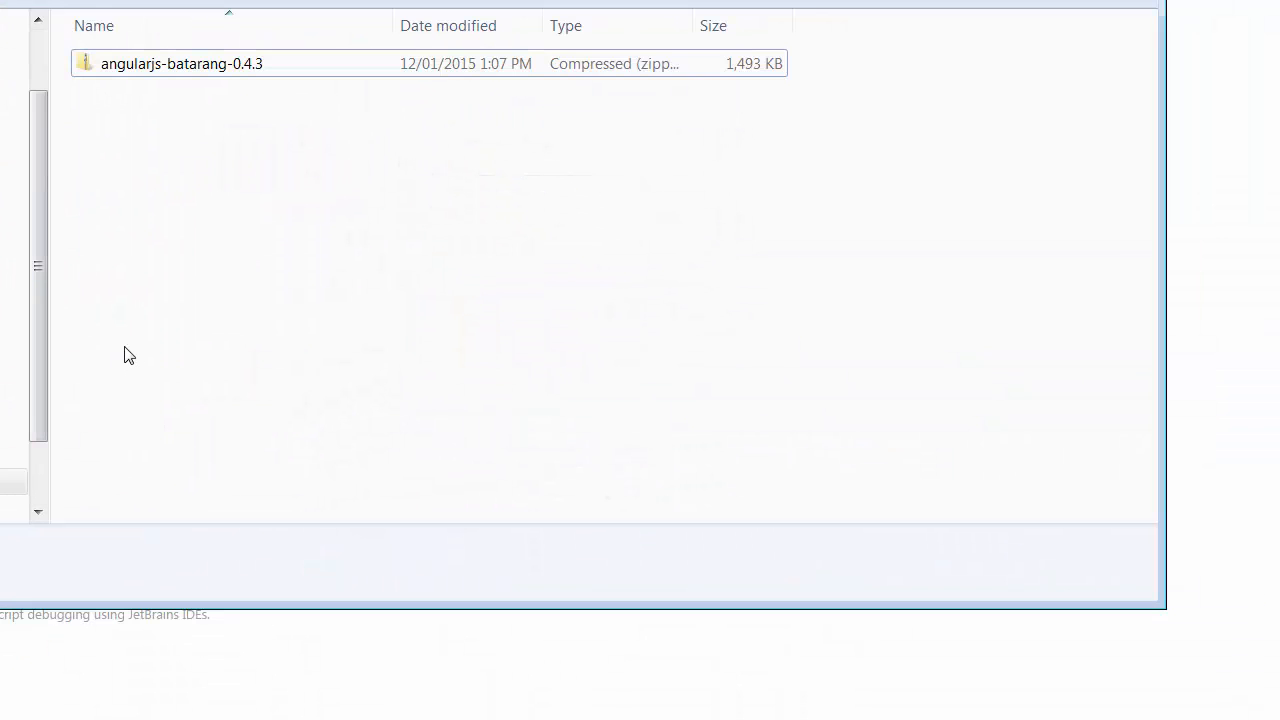
right_click(160, 64)
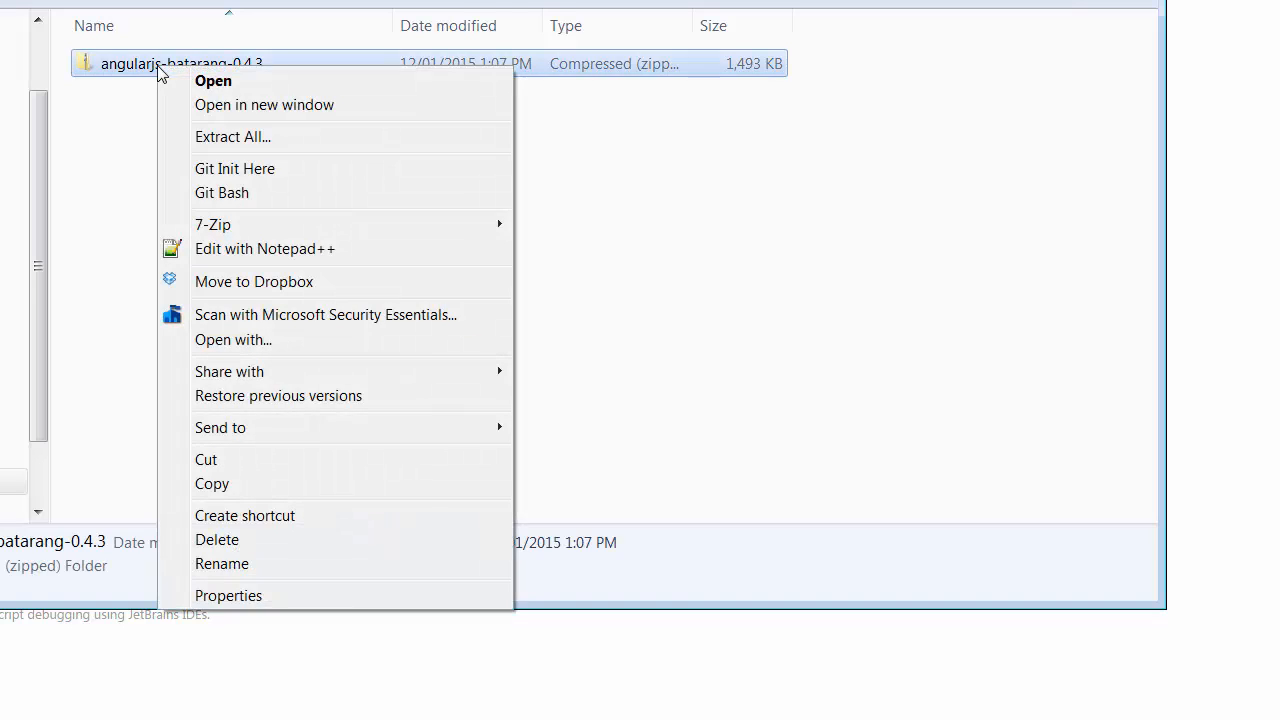
click(215, 136)
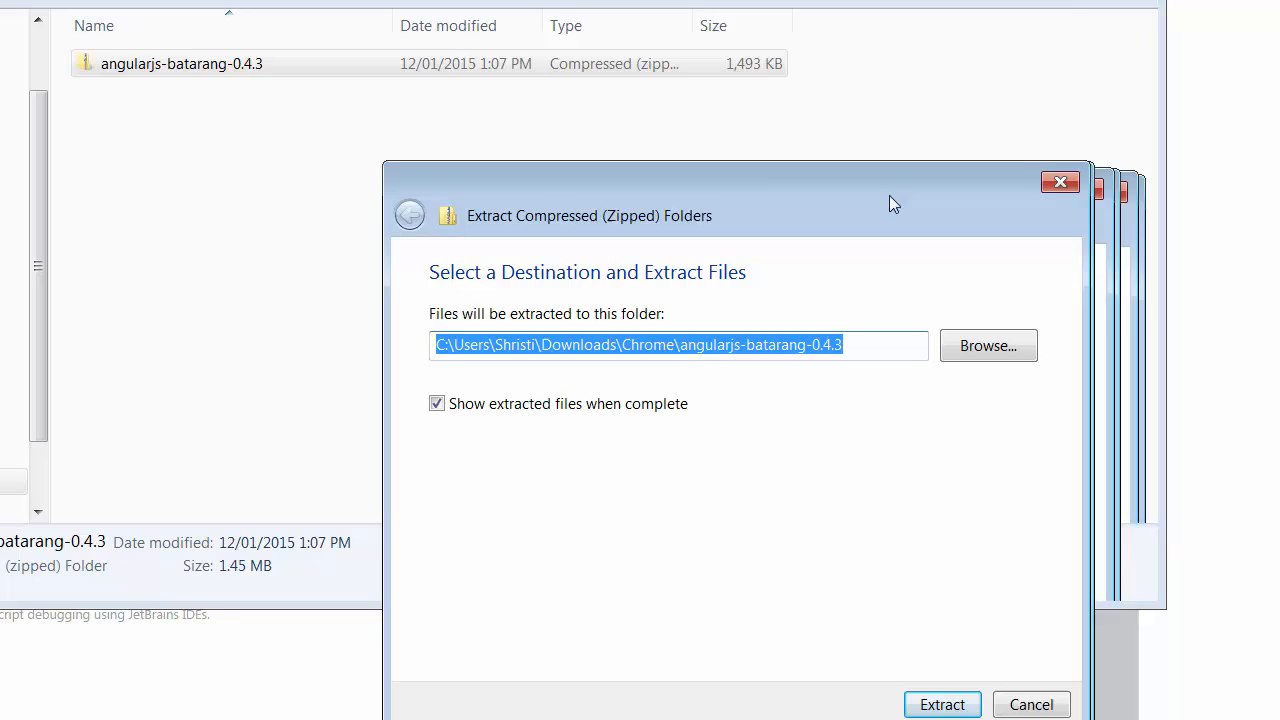
drag(915, 200, 889, 195)
click(916, 700)
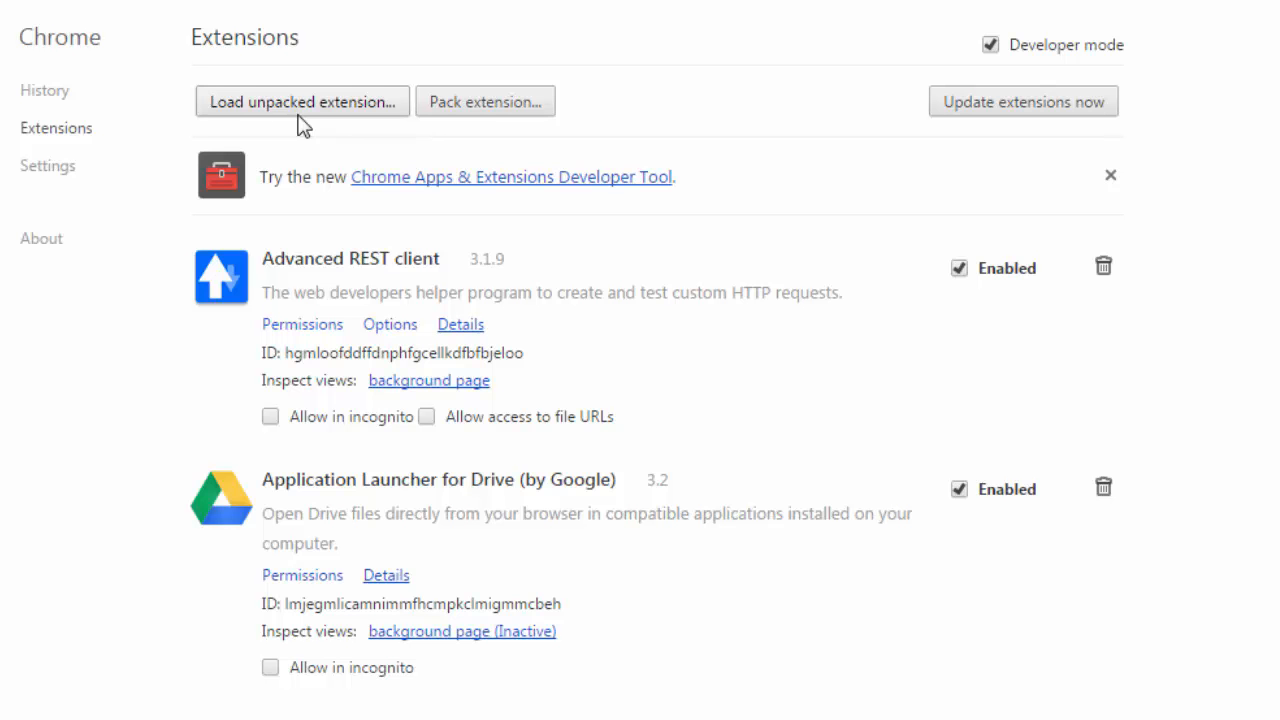
Load the inner angularjs-batarang-0.4.3 folder under Libraries > Tutorials > MeanVideos as an unpacked extension.
click(303, 110)
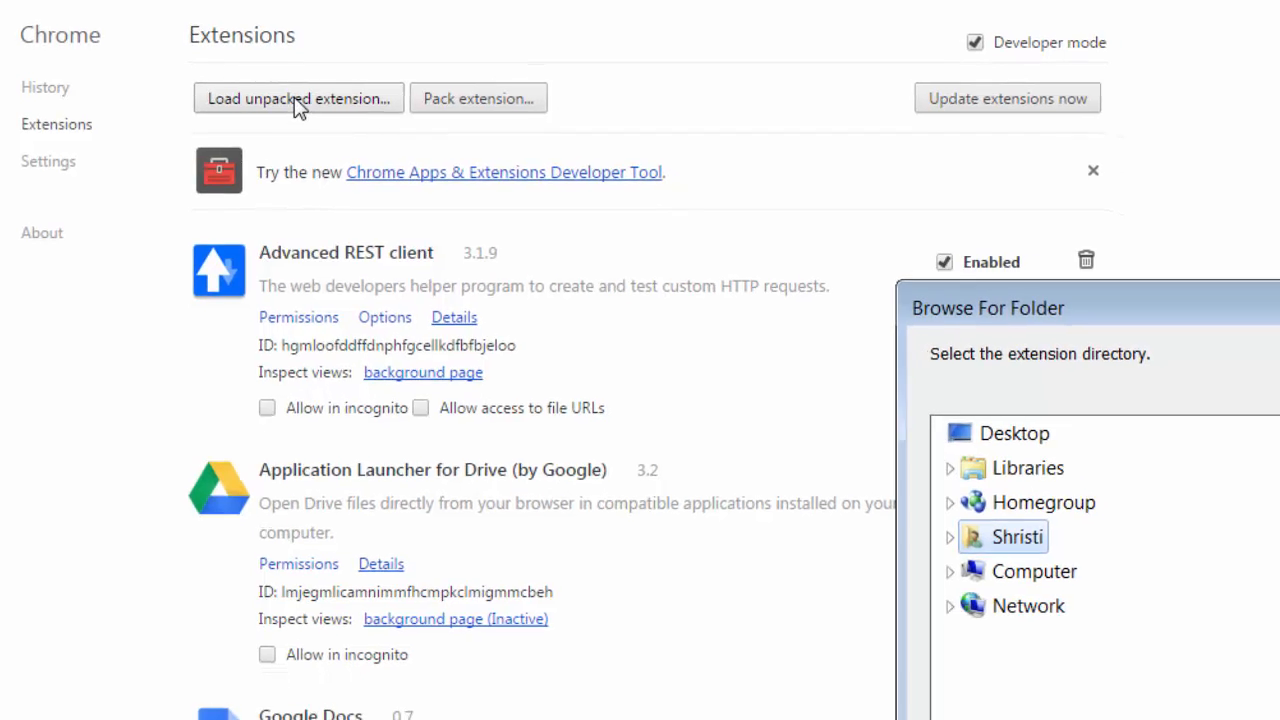
double_click(975, 443)
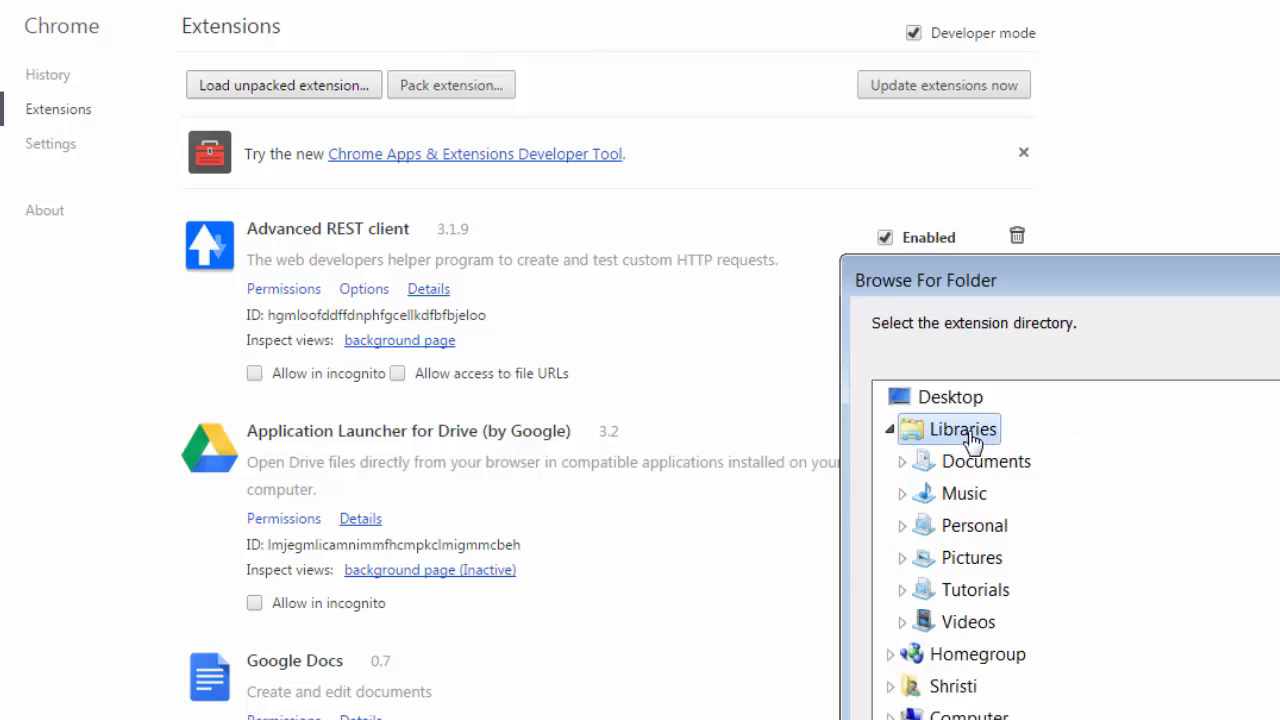
double_click(960, 589)
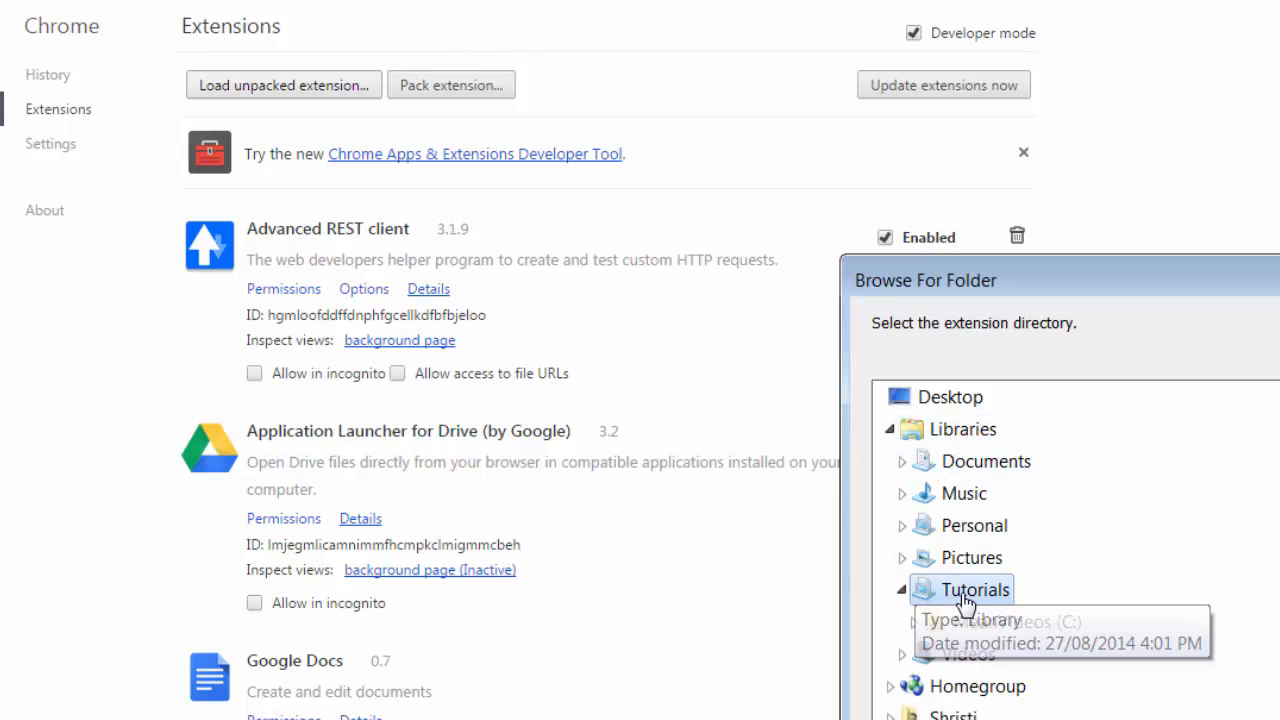
double_click(967, 622)
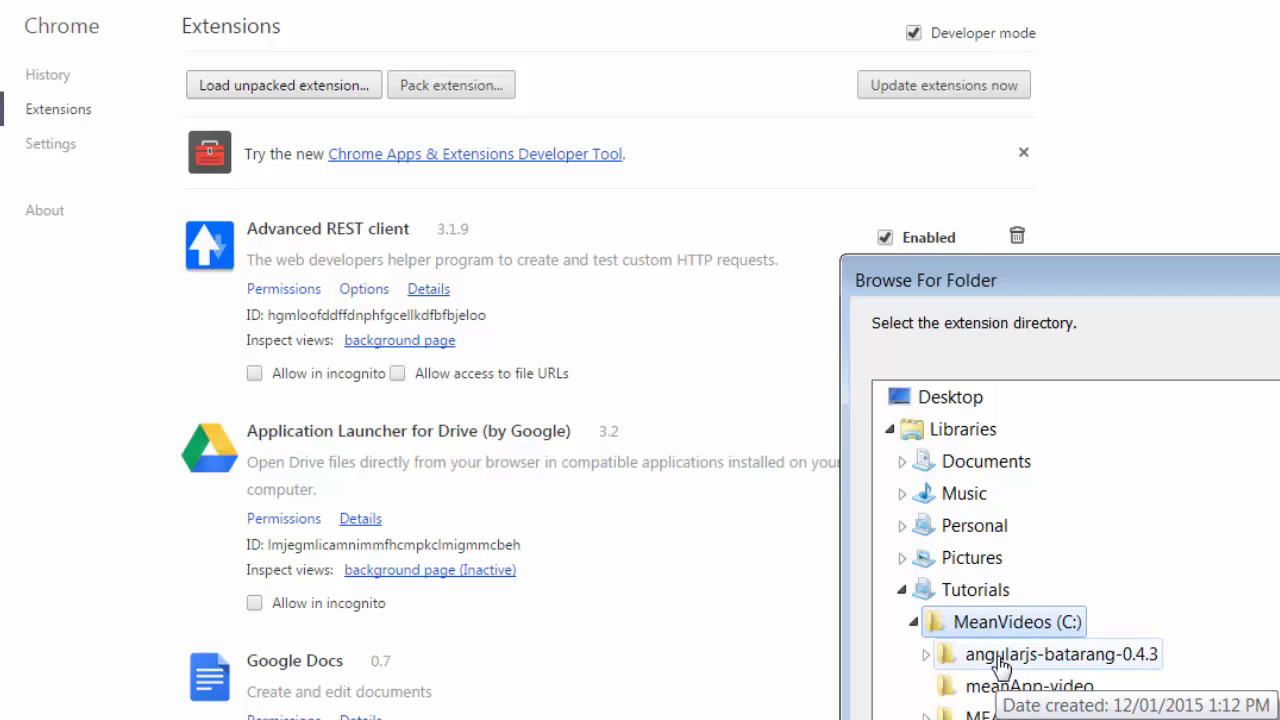
double_click(1000, 656)
double_click(1012, 687)
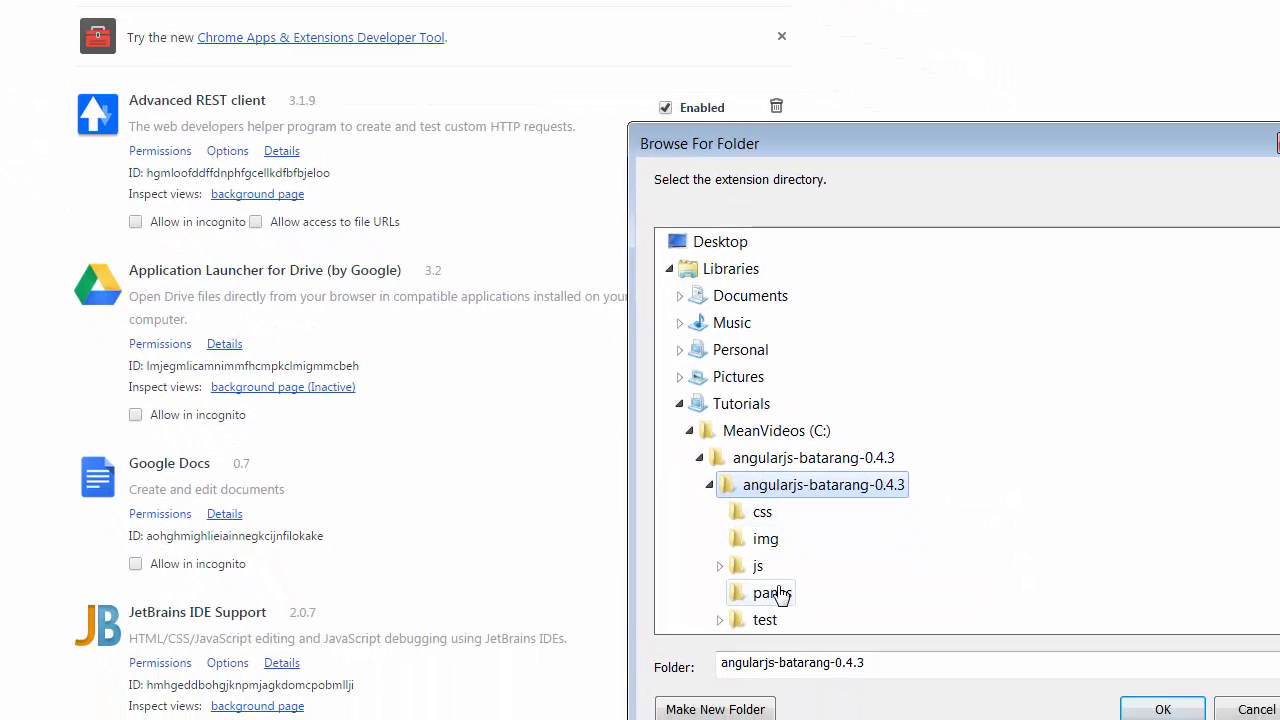
scroll(829, 543, down, 2)
scroll(804, 416, up, 1)
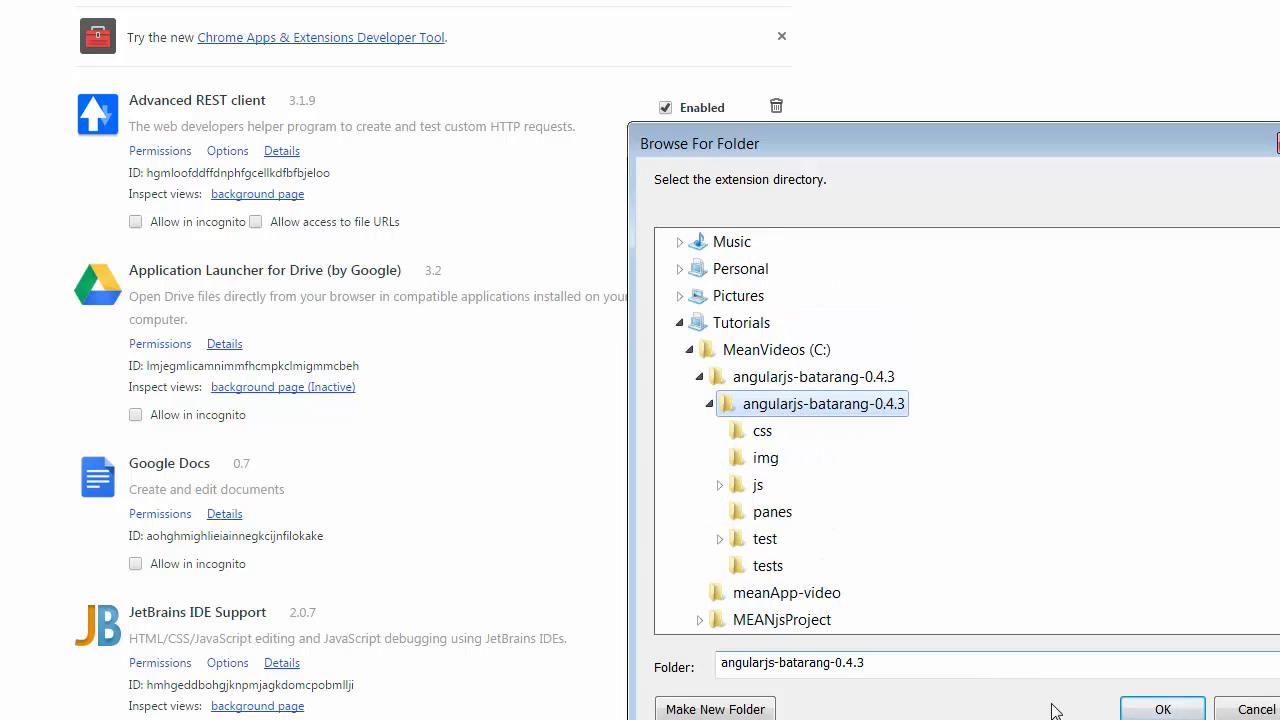
click(1163, 709)
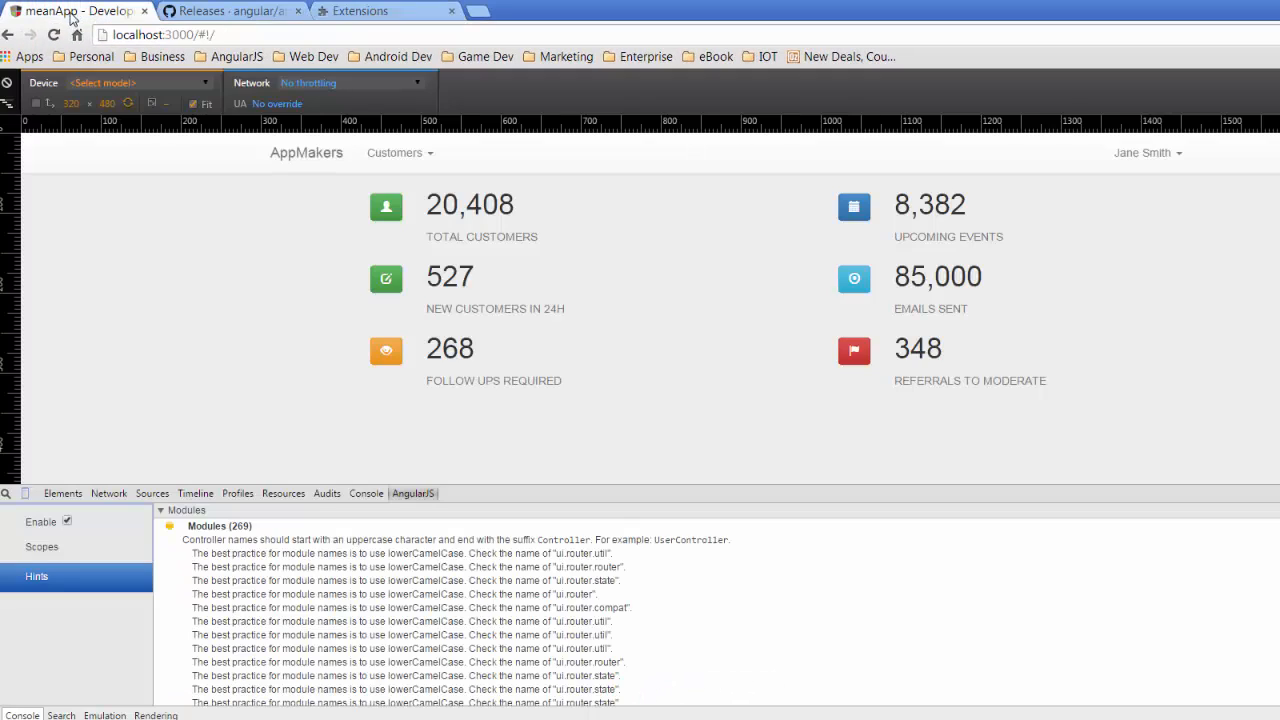
Close the old meanApp tab, inspect the page, enable Batarang in the AngularJS panel and enlarge DevTools.
click(146, 12)
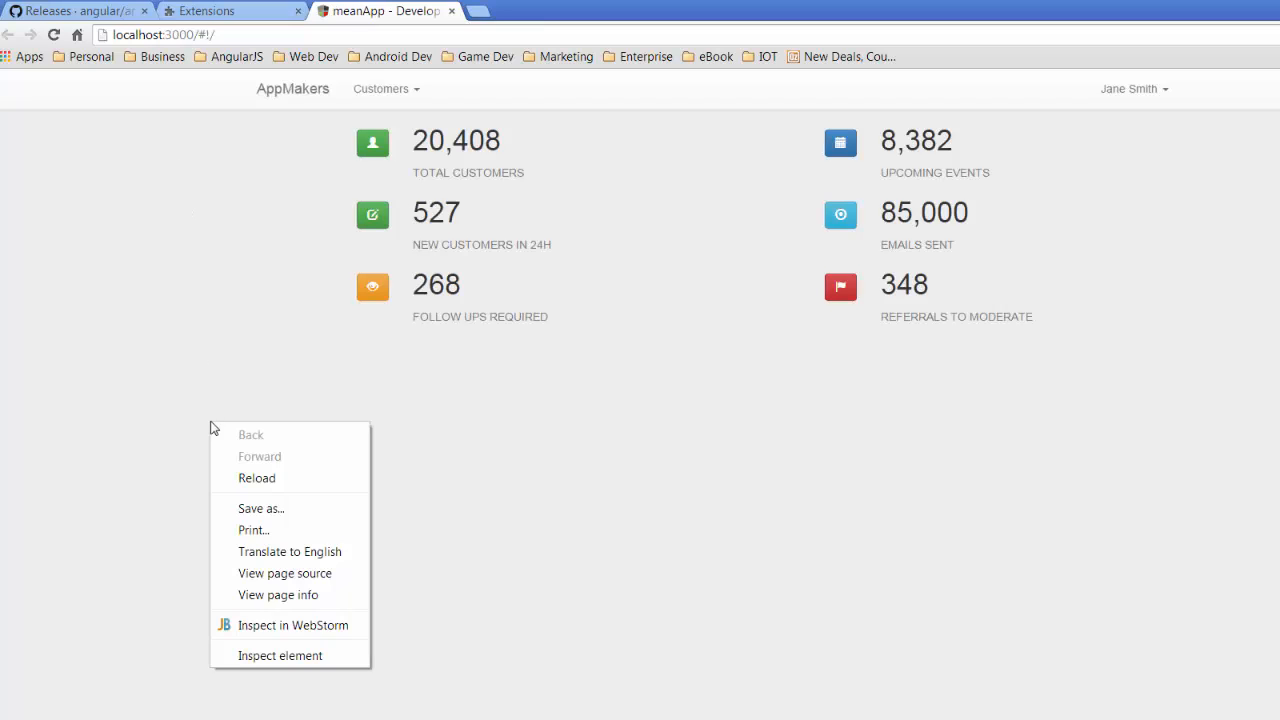
click(290, 652)
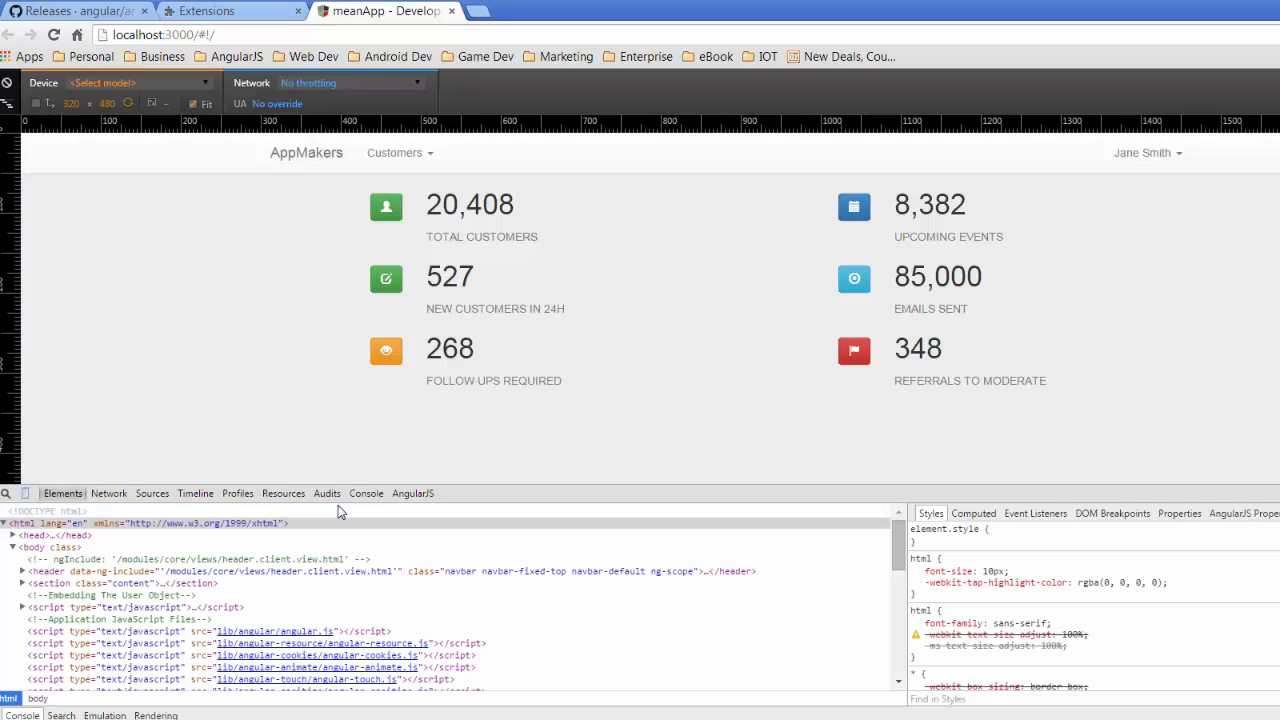
click(412, 493)
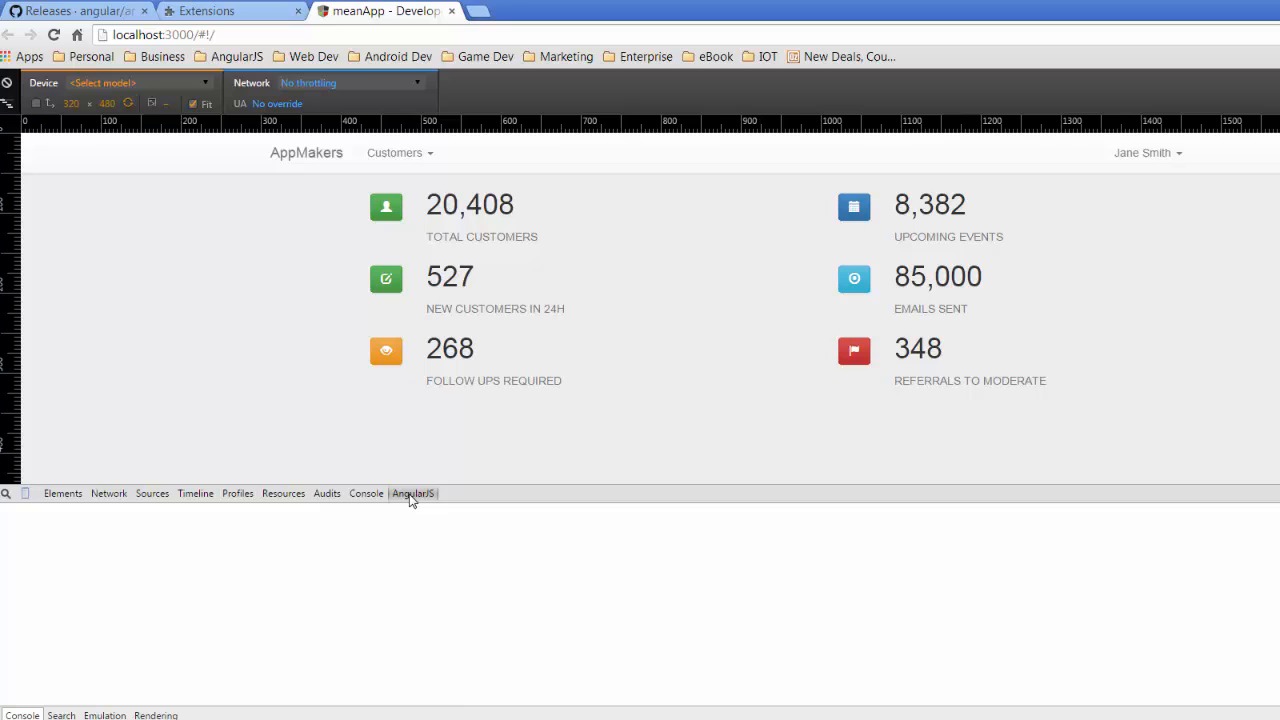
click(395, 524)
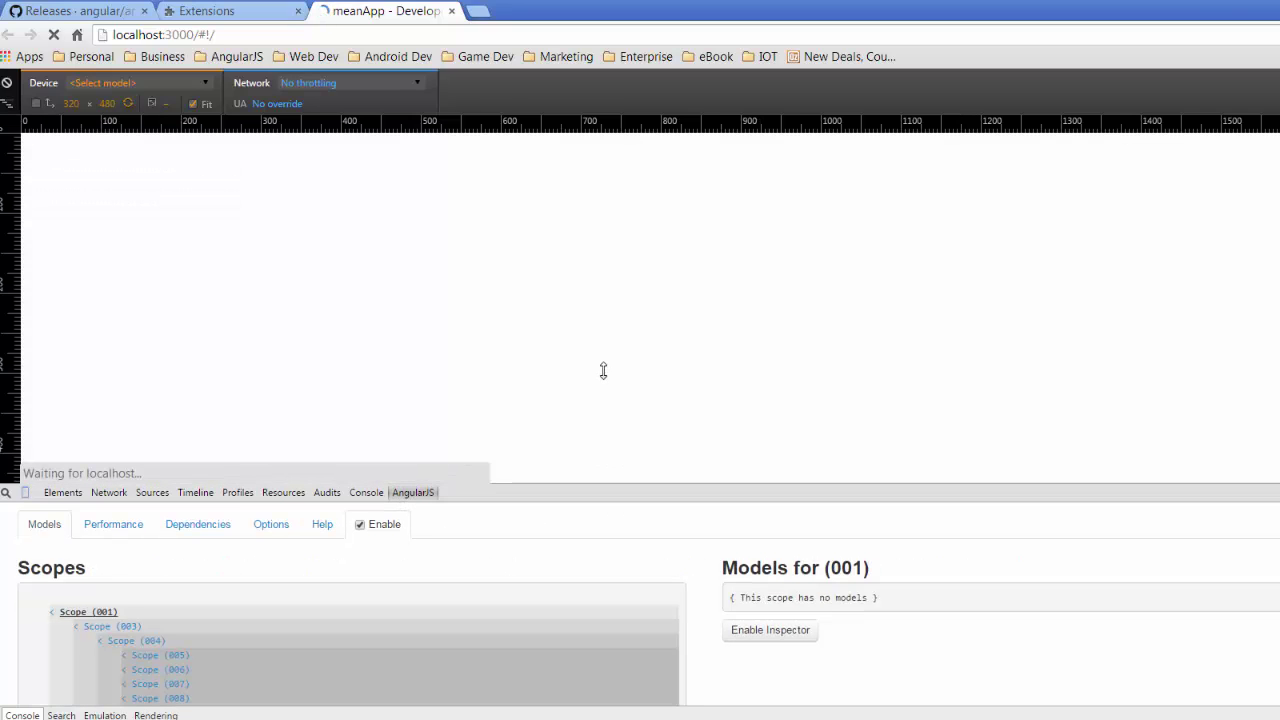
drag(609, 482, 603, 370)
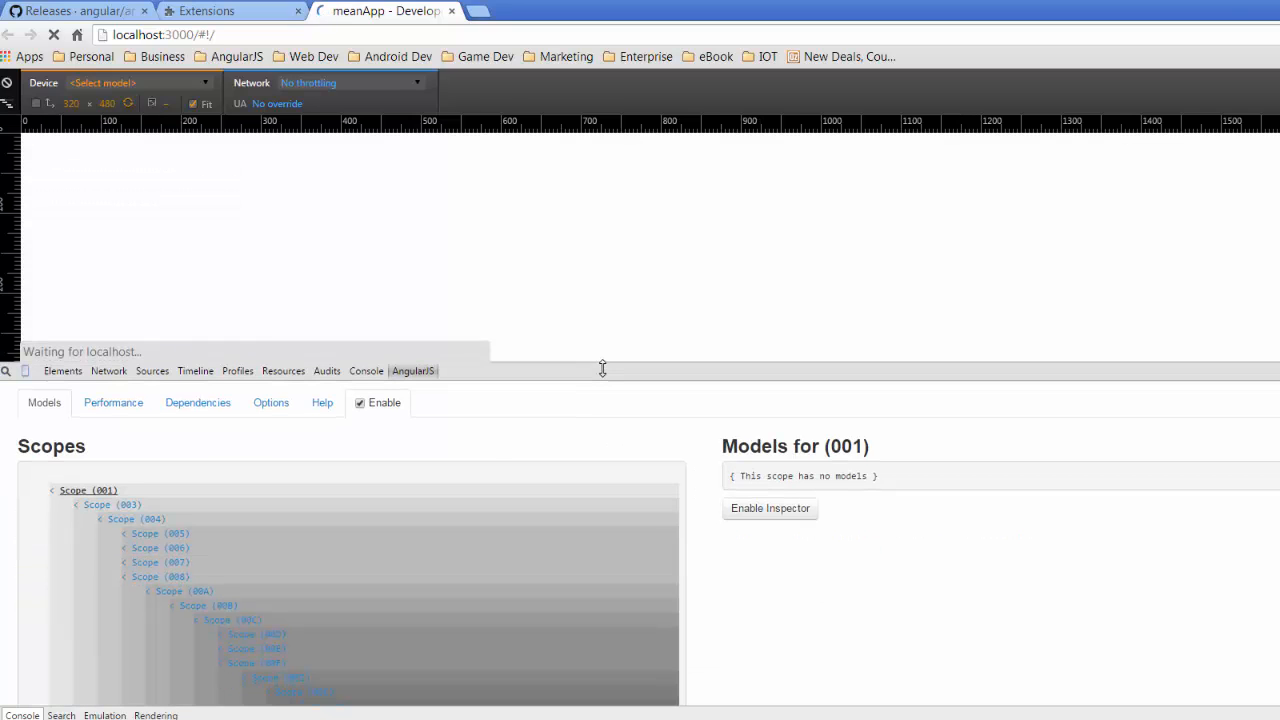